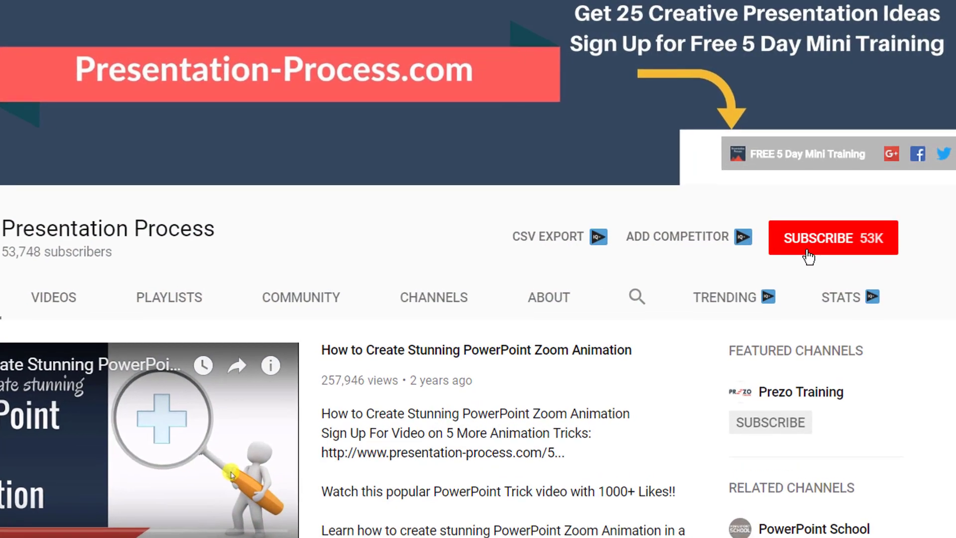
# Subscribe to the Presentation Process YouTube channel and turn on the bell for all notifications.
pyautogui.click(806, 254)
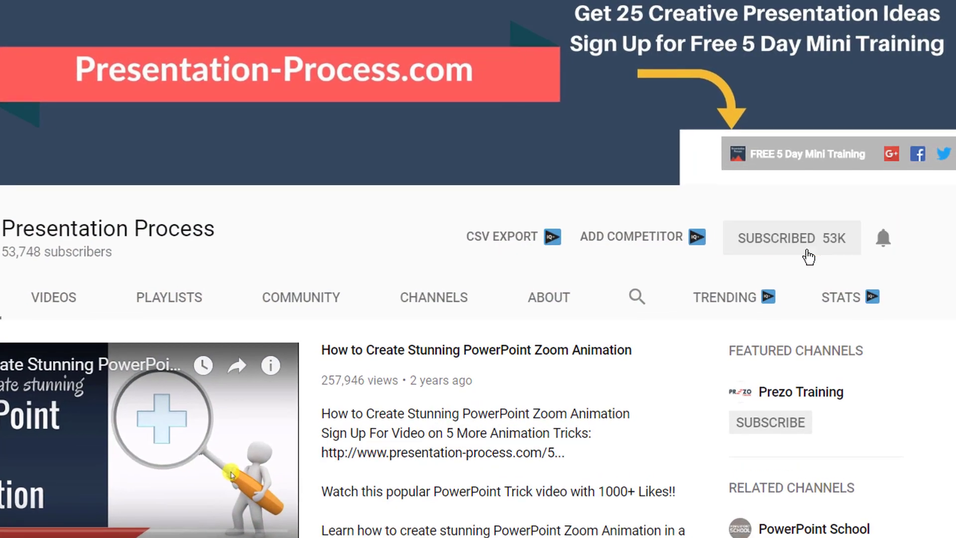
pyautogui.click(883, 239)
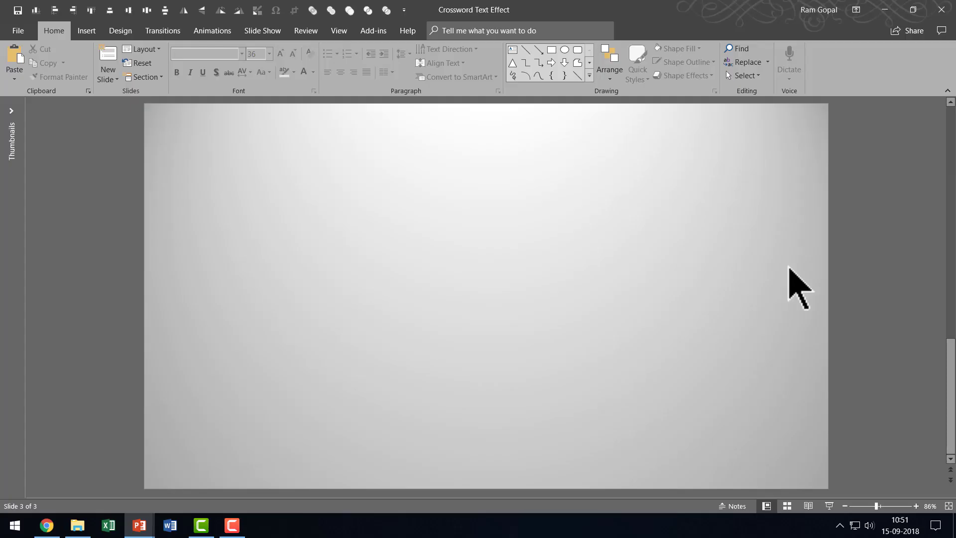
# Draw a small Rectangle: Rounded Corners square on the blank slide 3.
pyautogui.click(589, 76)
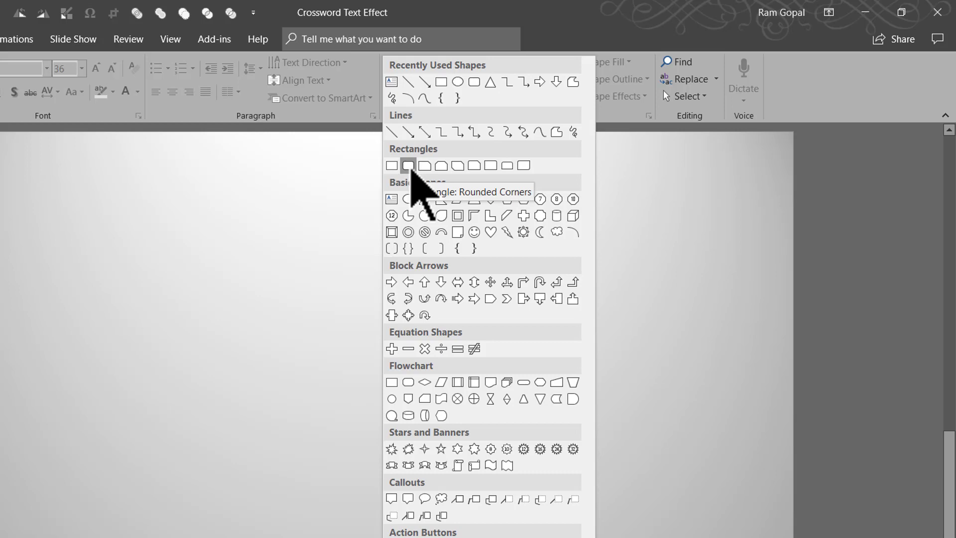
pyautogui.click(411, 168)
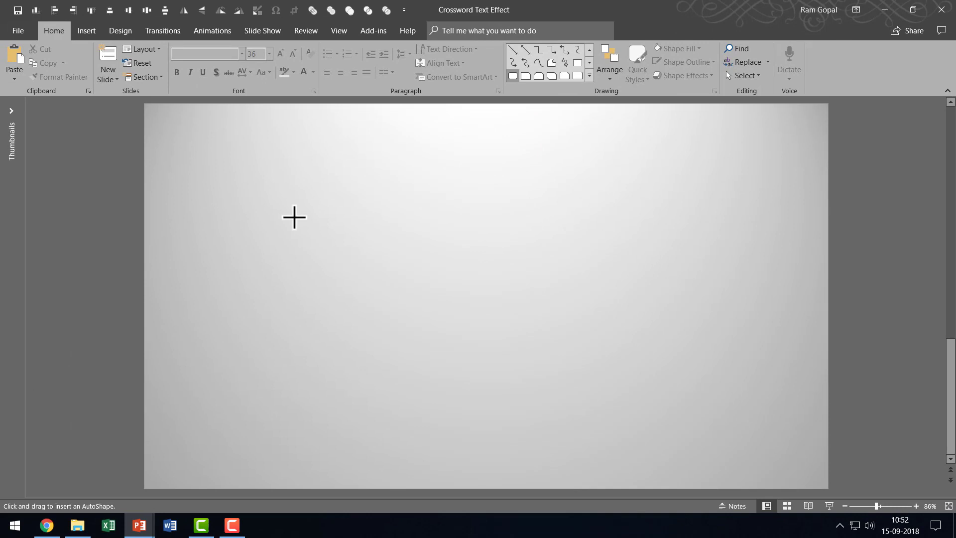
pyautogui.moveTo(294, 217); pyautogui.dragTo(338, 271)
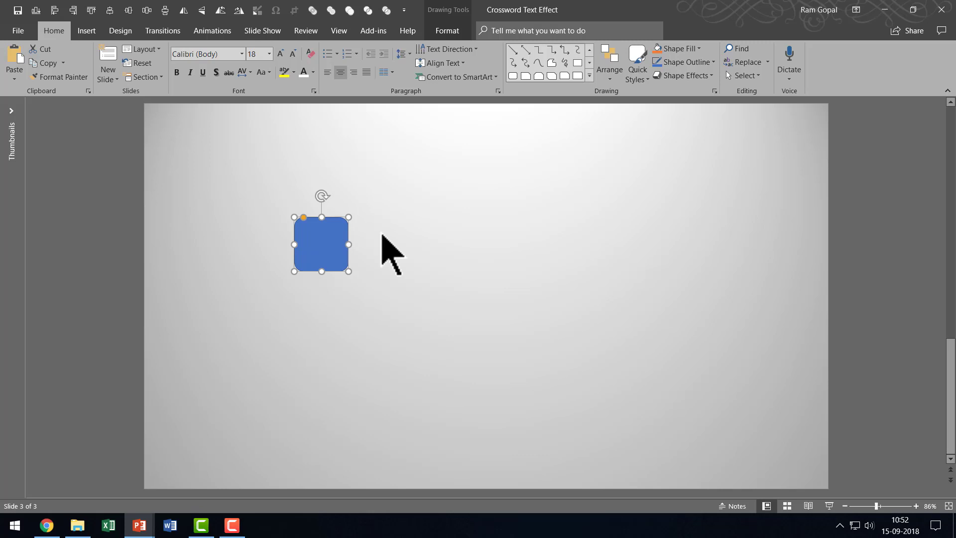
# Type the letter C in the square, enlarge it twice, and set its font to Arial Black.
pyautogui.write('C')
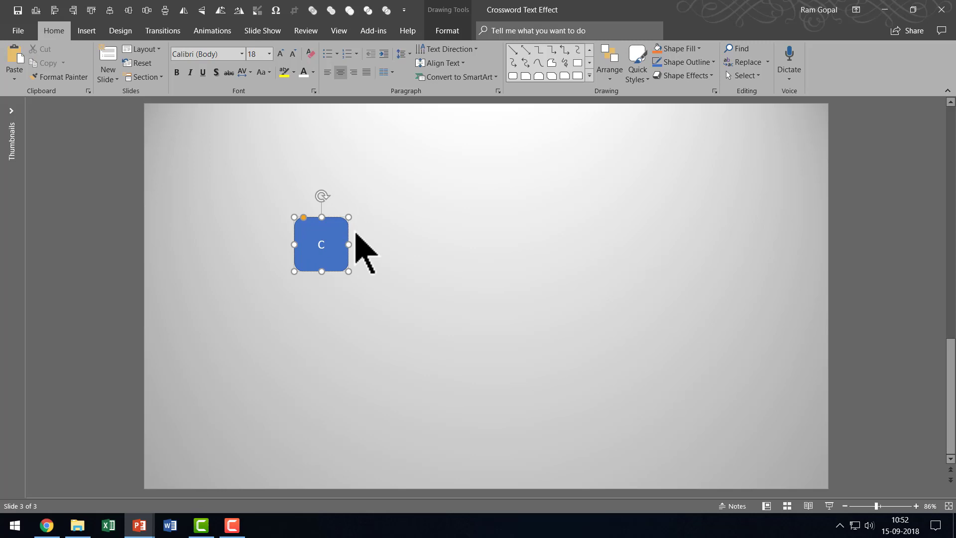
pyautogui.click(347, 228)
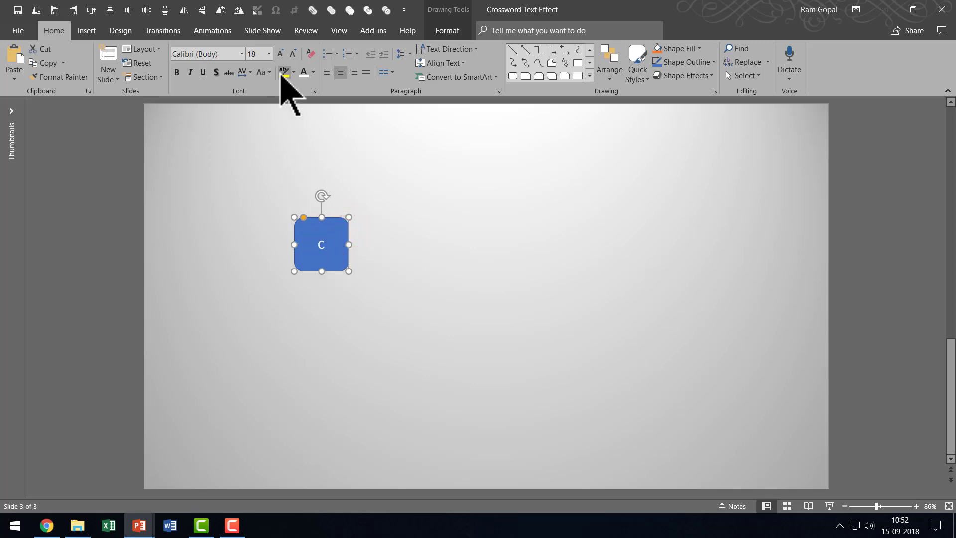
pyautogui.click(281, 54)
pyautogui.click(281, 54)
pyautogui.click(280, 54)
pyautogui.click(281, 54)
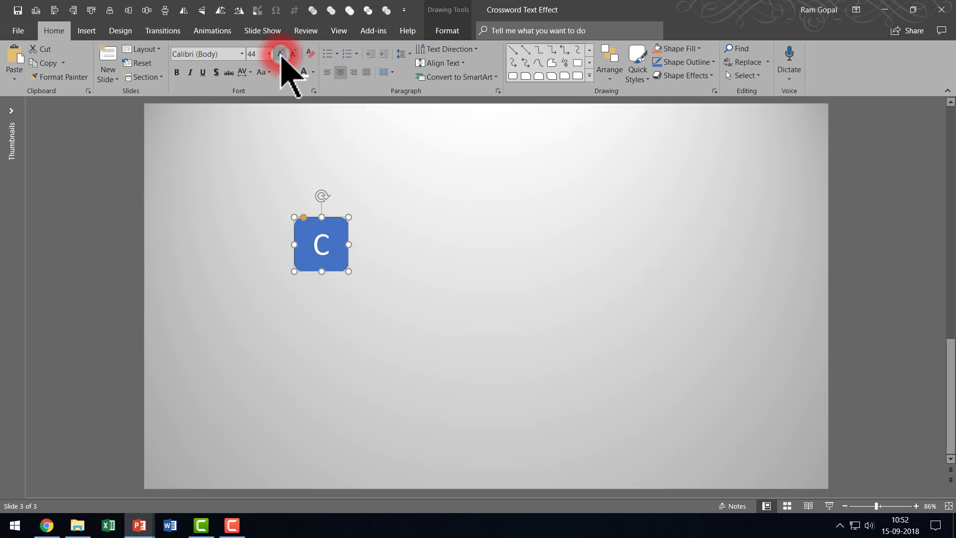
pyautogui.click(242, 54)
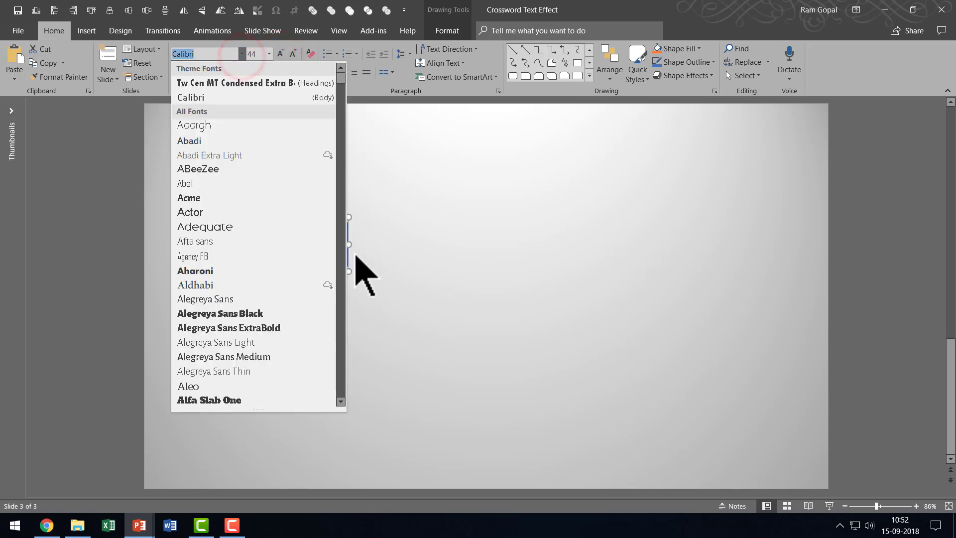
pyautogui.scroll(-4, 294, 363)
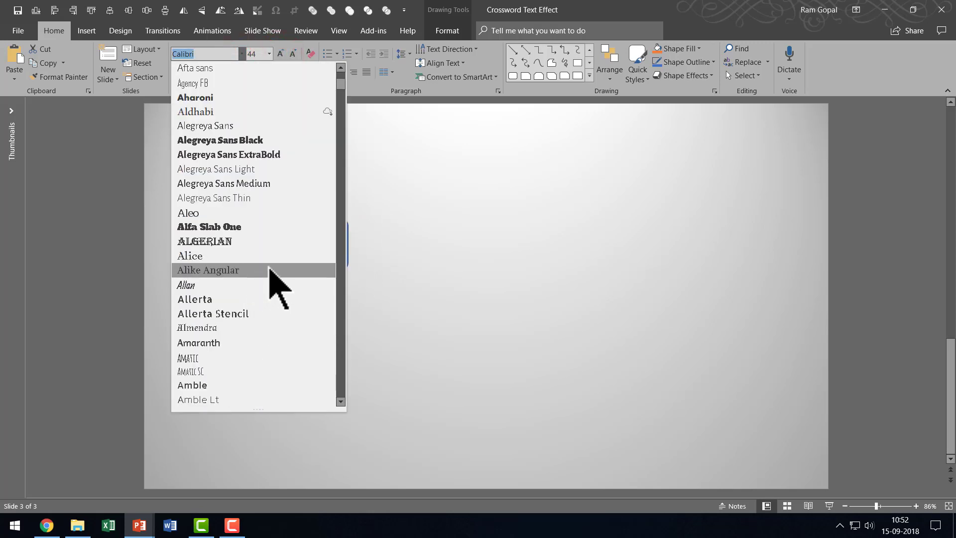
pyautogui.scroll(-12, 271, 269)
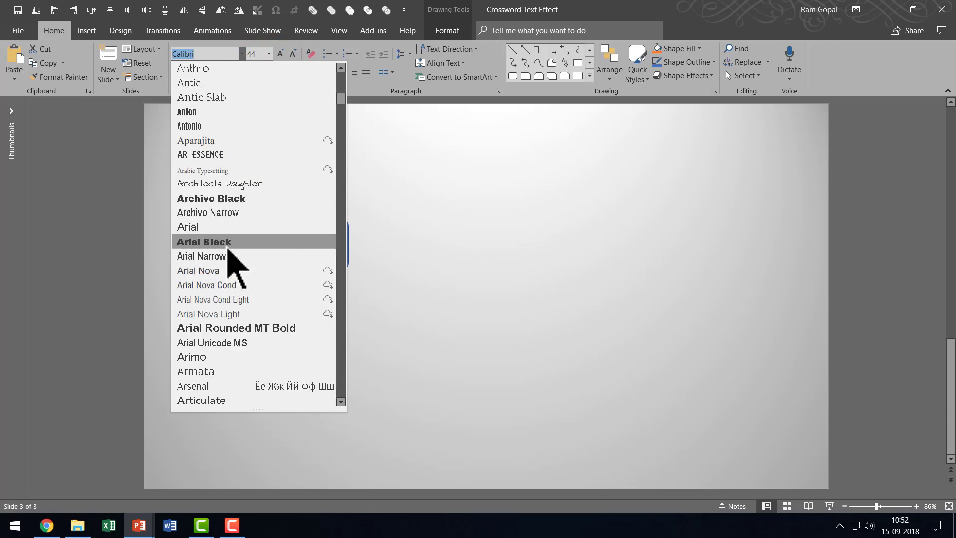
pyautogui.click(227, 244)
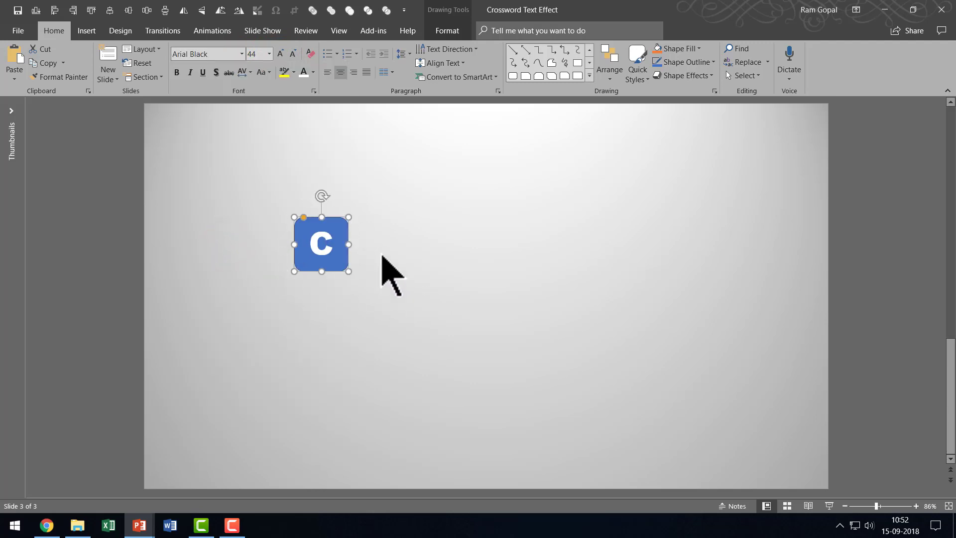
# Remove the tile's outline and give it a Dark Red fill.
pyautogui.click(701, 61)
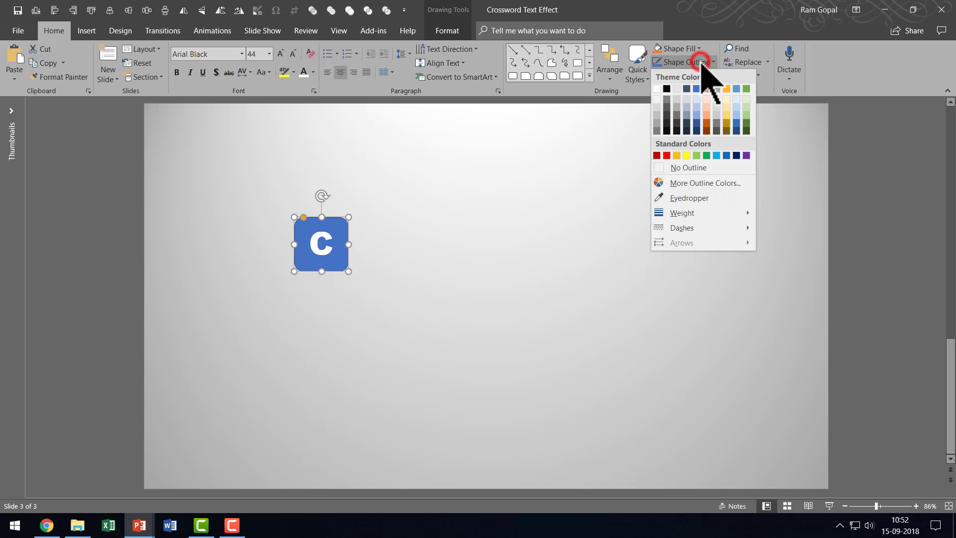
pyautogui.click(694, 166)
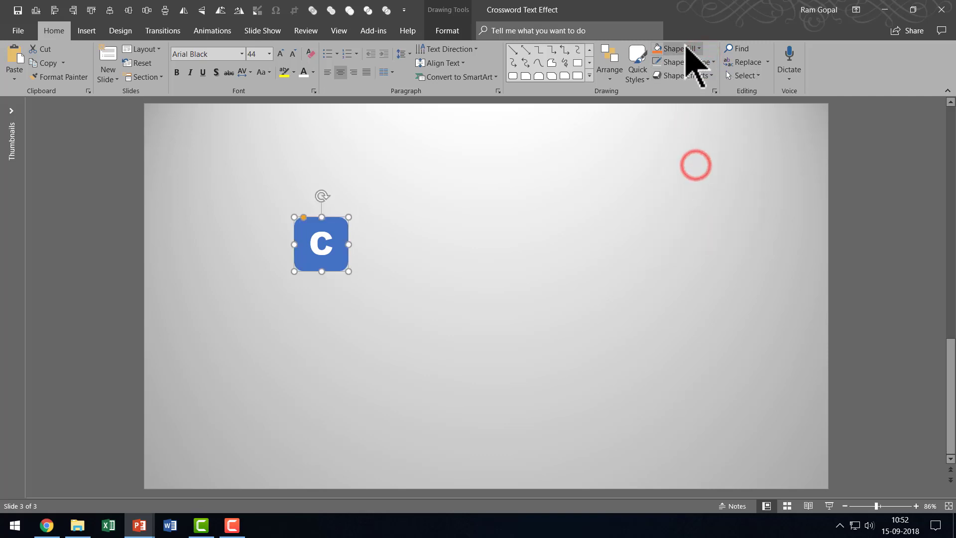
pyautogui.click(686, 46)
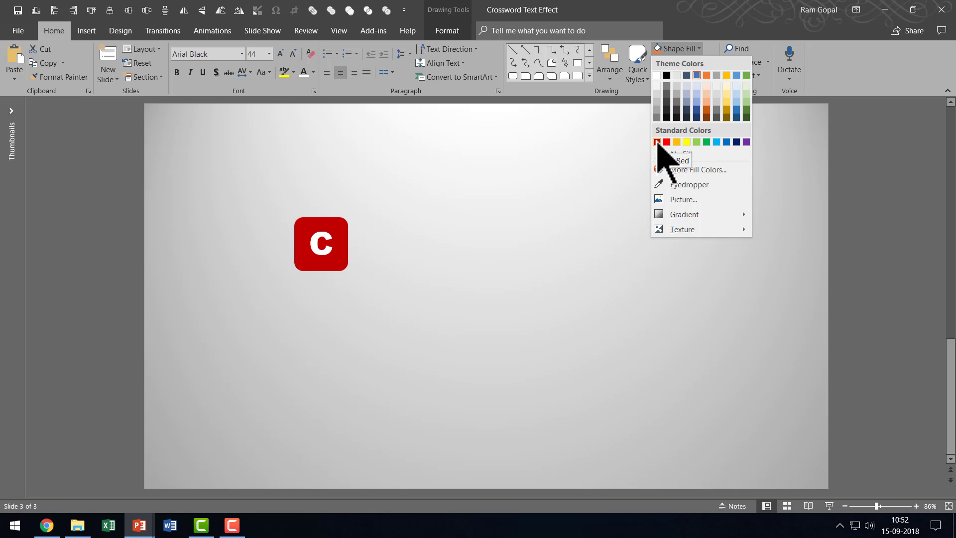
pyautogui.click(657, 142)
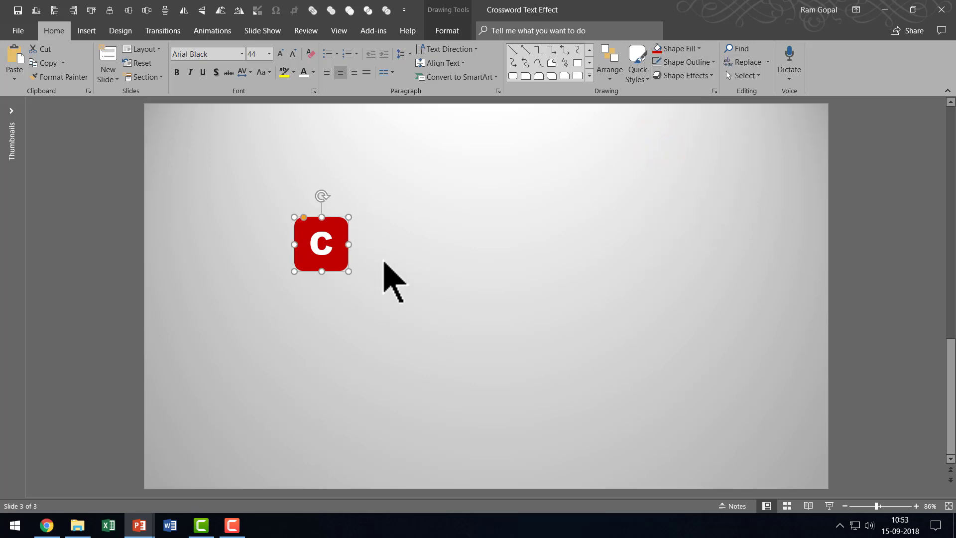
# Duplicate the C tile downward, retyping the copies to spell CROSS vertically.
pyautogui.click(382, 261)
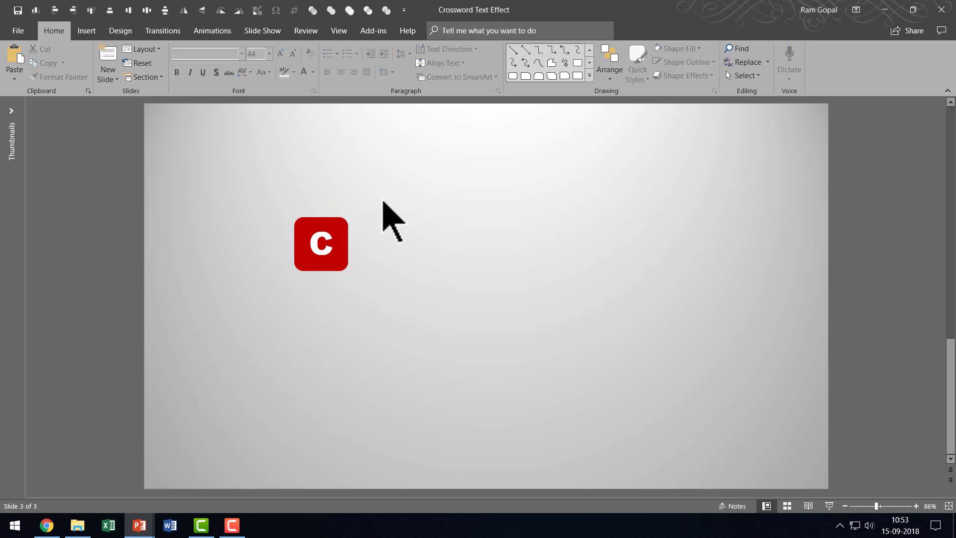
pyautogui.click(344, 232)
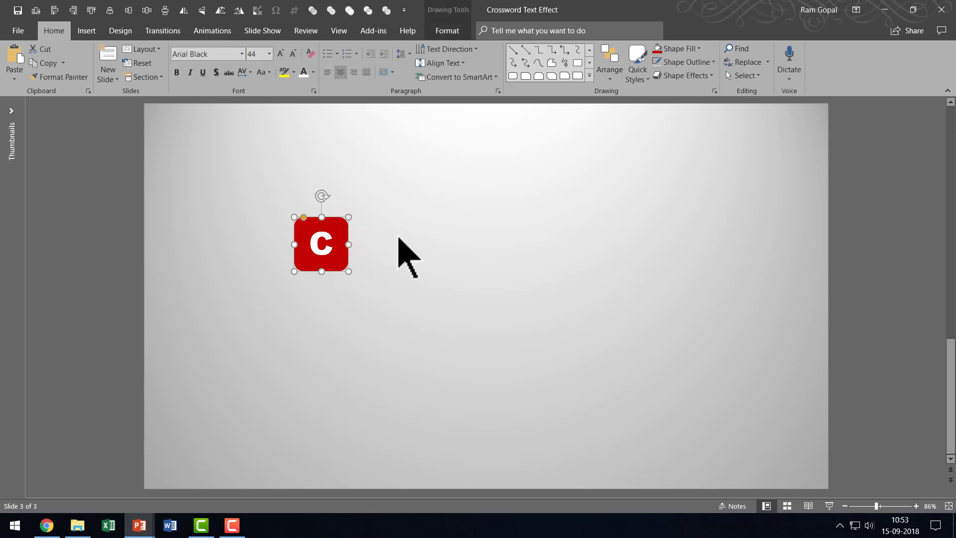
pyautogui.moveTo(346, 239); pyautogui.dragTo(341, 288)
pyautogui.doubleClick(321, 291)
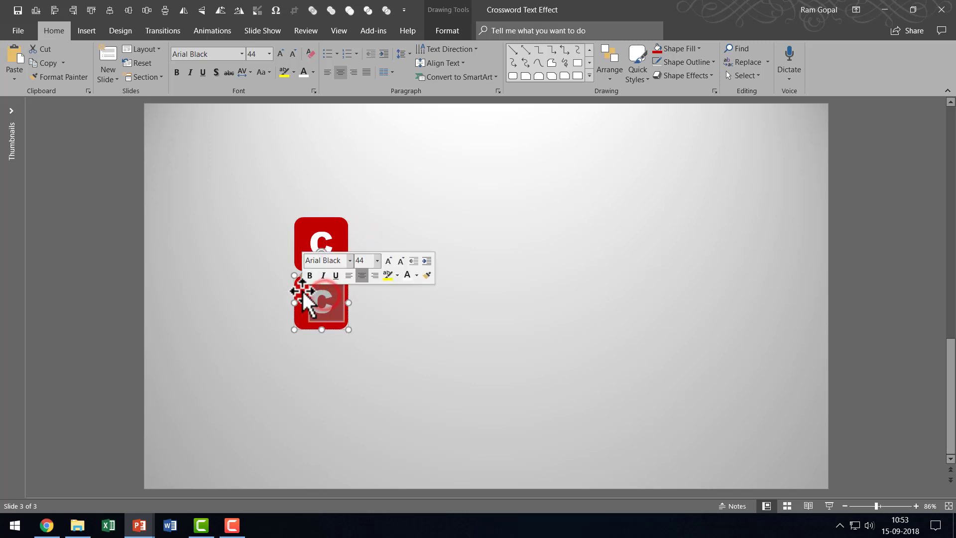
pyautogui.write('R')
pyautogui.click(371, 275)
pyautogui.click(348, 286)
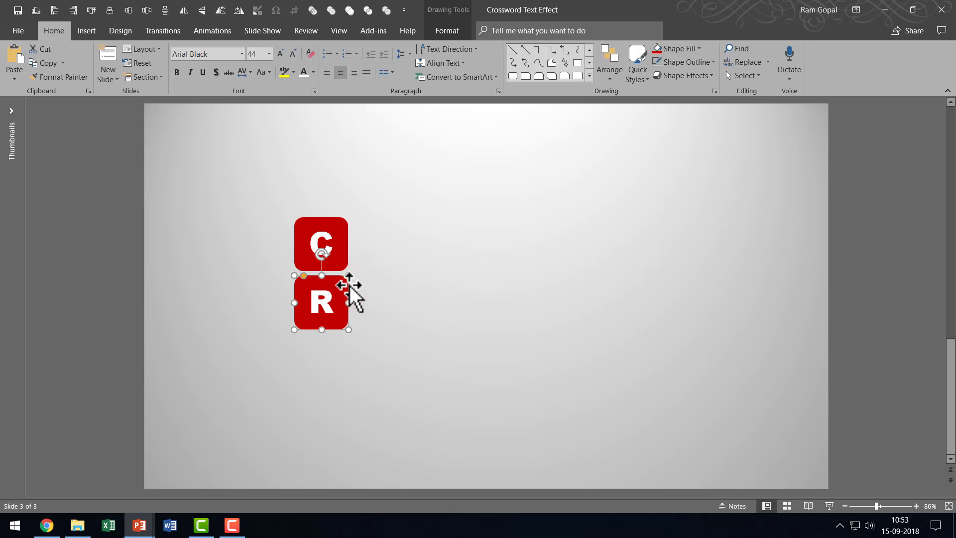
pyautogui.moveTo(350, 286); pyautogui.dragTo(352, 478)
pyautogui.write('O')
pyautogui.write('S')
pyautogui.hotkey('ctrl', 'a')
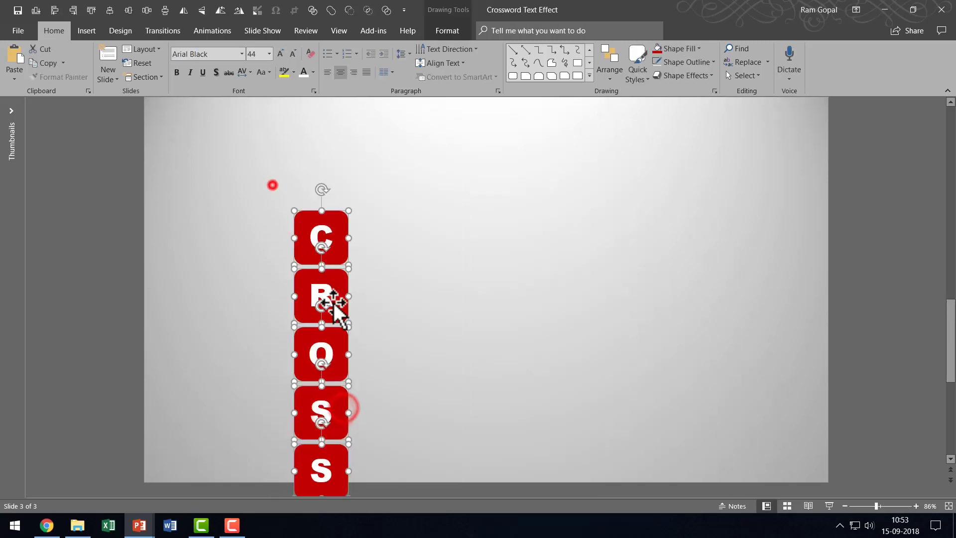
# Copy the O tile sideways to spell WORD across, closing the gaps between tiles.
pyautogui.click(337, 312)
pyautogui.moveTo(337, 312); pyautogui.dragTo(486, 304)
pyautogui.write('WO')
pyautogui.write('R')
pyautogui.write('D')
pyautogui.click(588, 318)
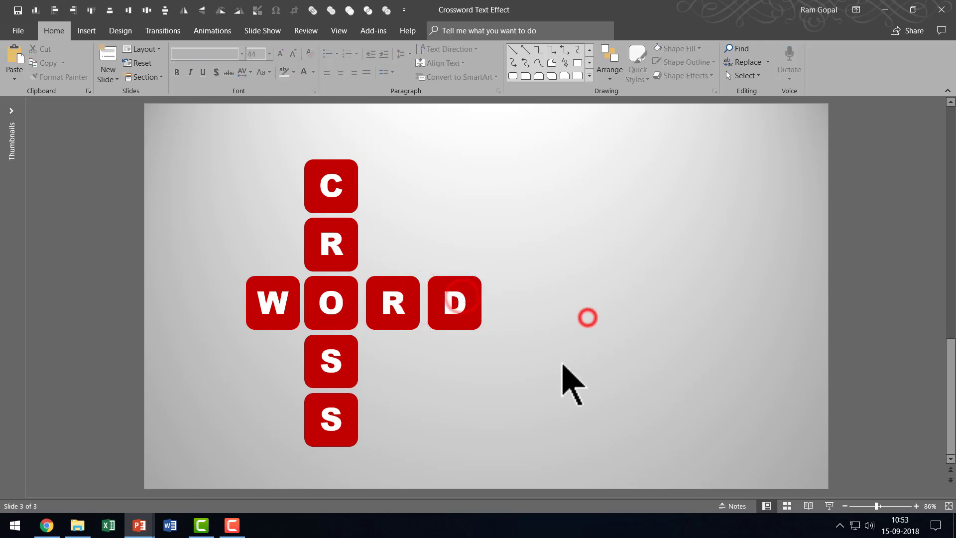
pyautogui.moveTo(424, 320); pyautogui.dragTo(447, 324)
pyautogui.click(541, 447)
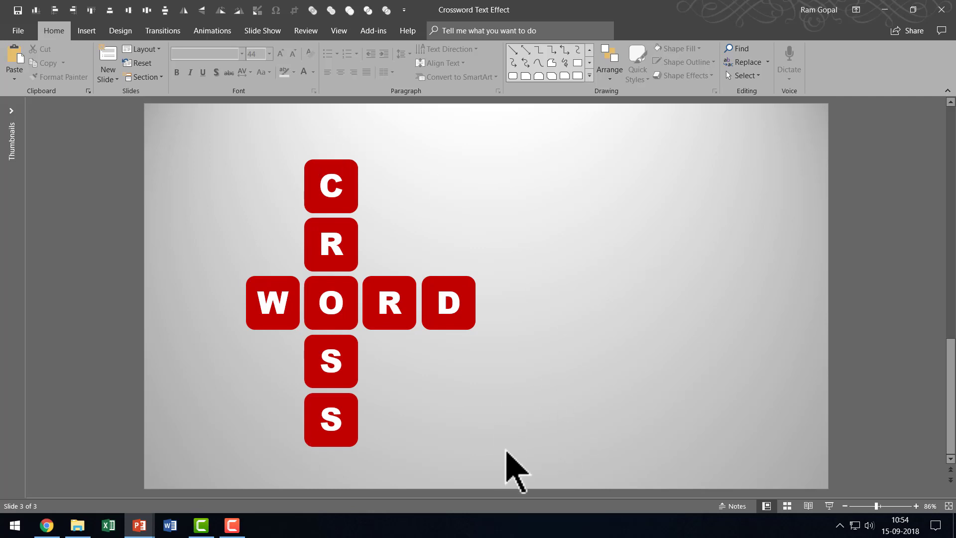
# Group all eight letter tiles with Ctrl+G and show the Effects tab of Format Shape.
pyautogui.moveTo(508, 448)
pyautogui.mouseDown()
pyautogui.moveTo(465, 438)
pyautogui.moveTo(252, 239)
pyautogui.moveTo(205, 149)
pyautogui.moveTo(210, 131)
pyautogui.mouseUp()
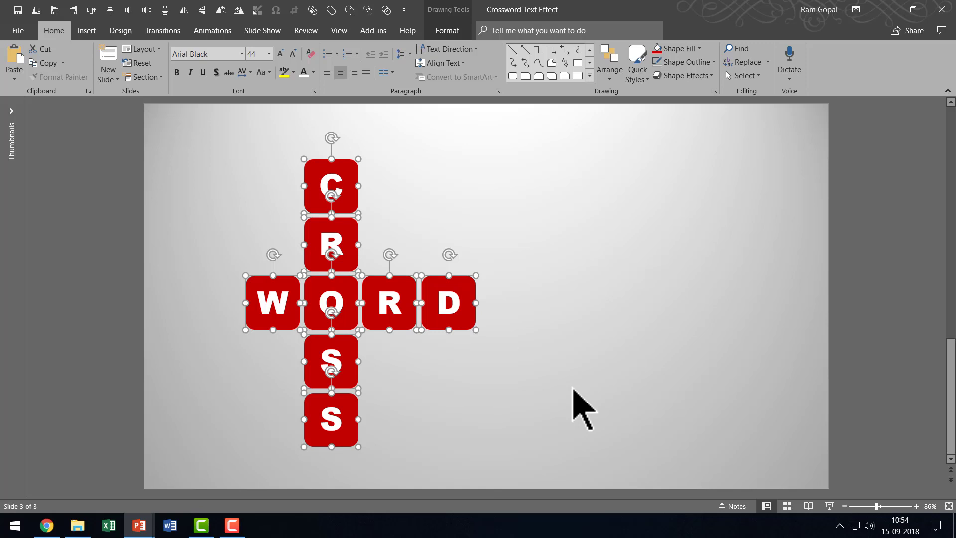
pyautogui.hotkey('ctrl', 'g')
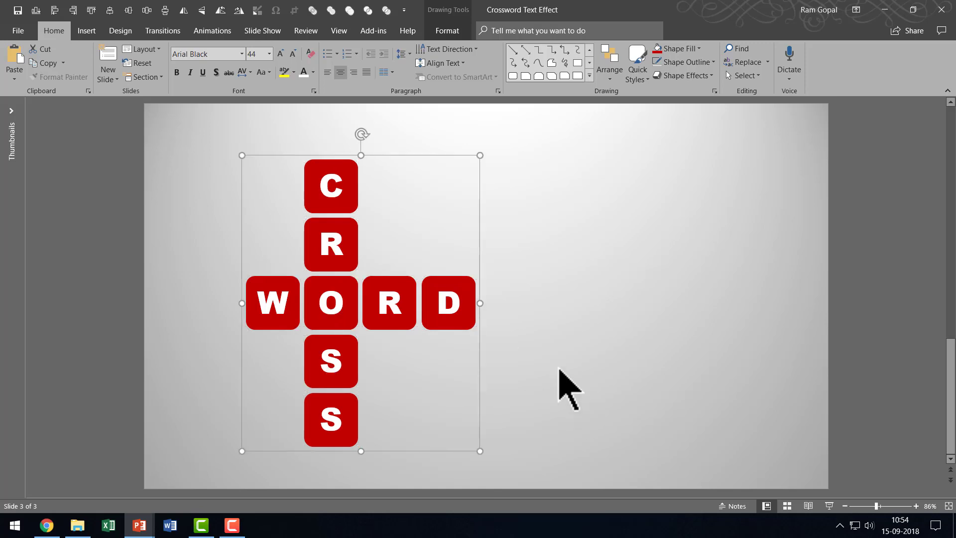
pyautogui.rightClick(362, 189)
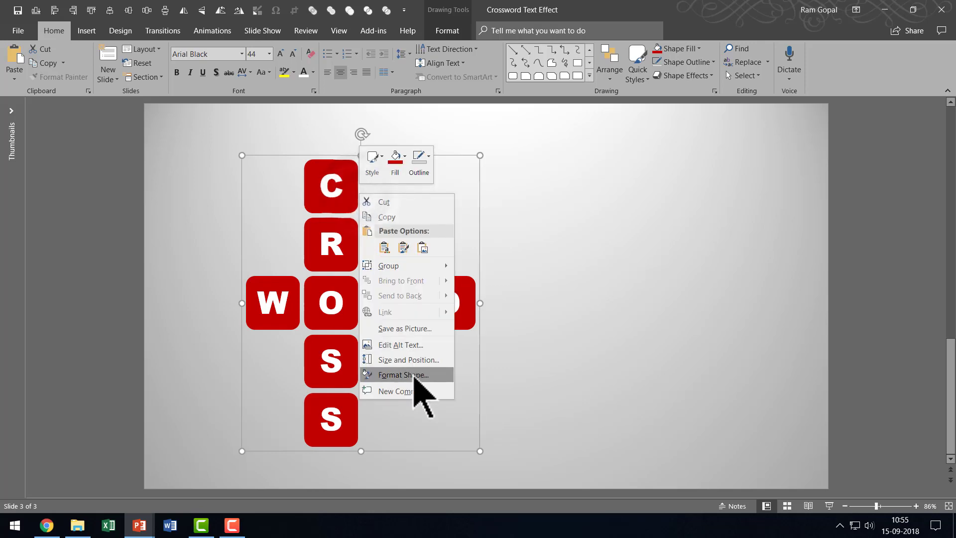
pyautogui.click(412, 375)
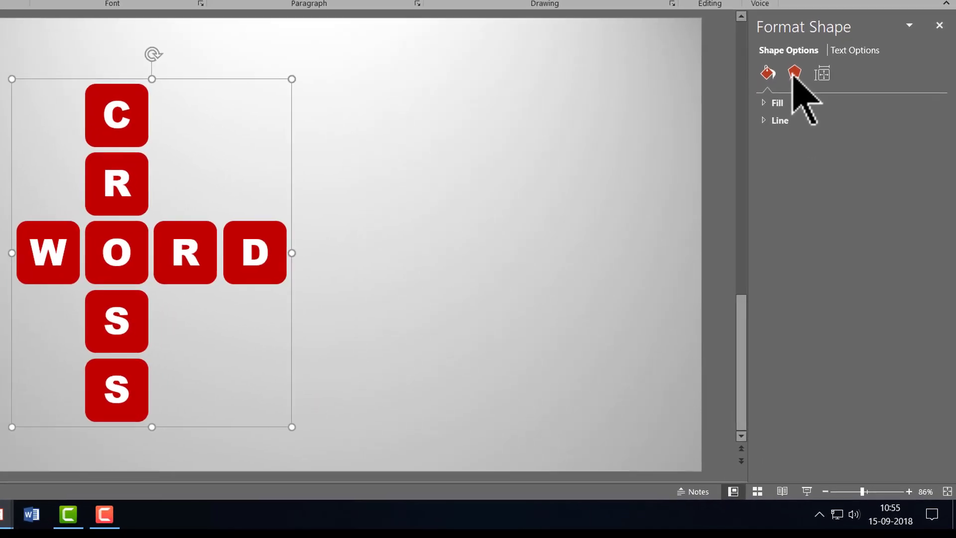
pyautogui.click(793, 72)
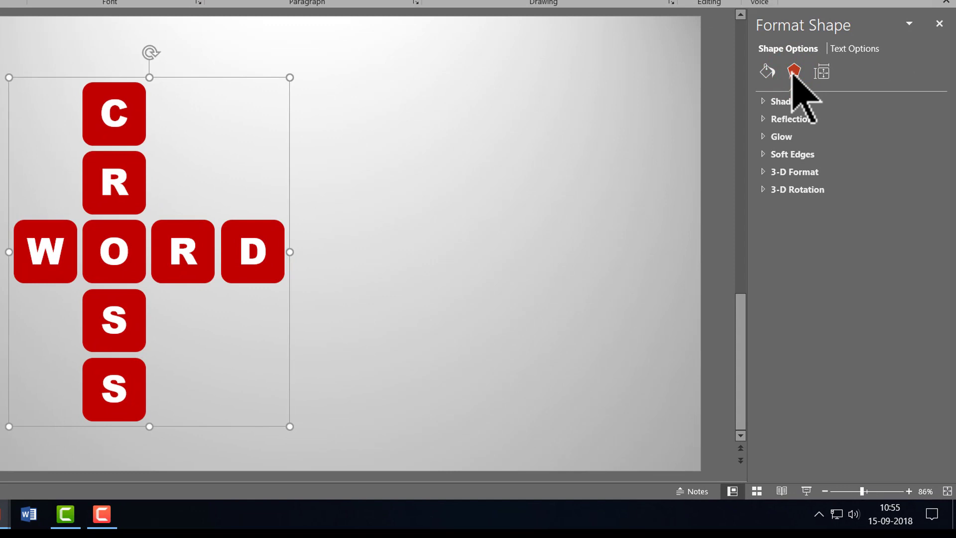
# Apply the Perspective: Relaxed 3-D rotation preset to the grouped tiles.
pyautogui.click(789, 189)
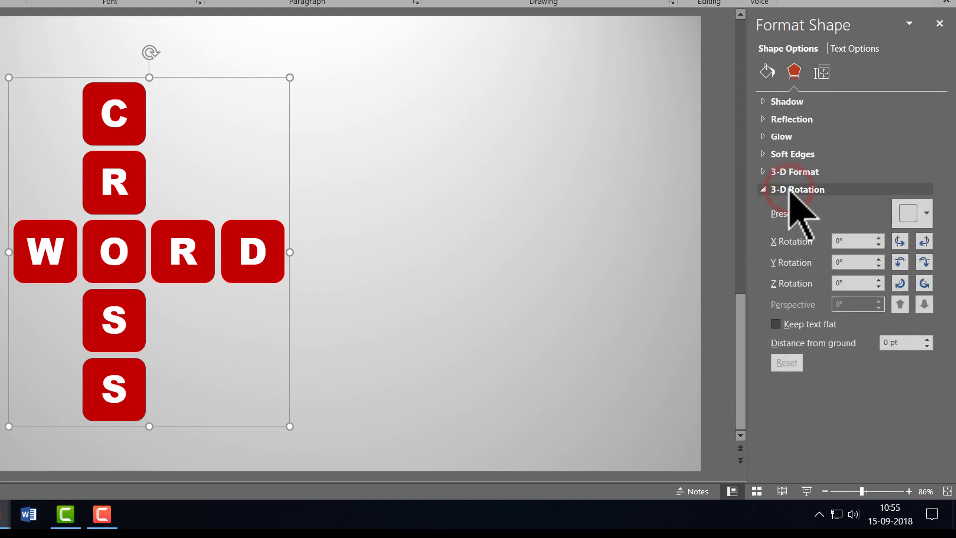
pyautogui.click(901, 216)
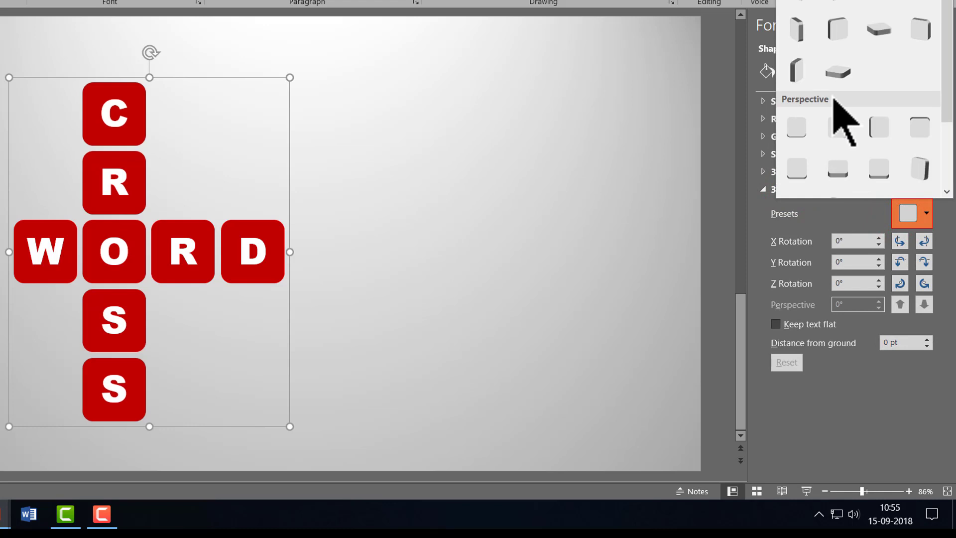
pyautogui.click(888, 169)
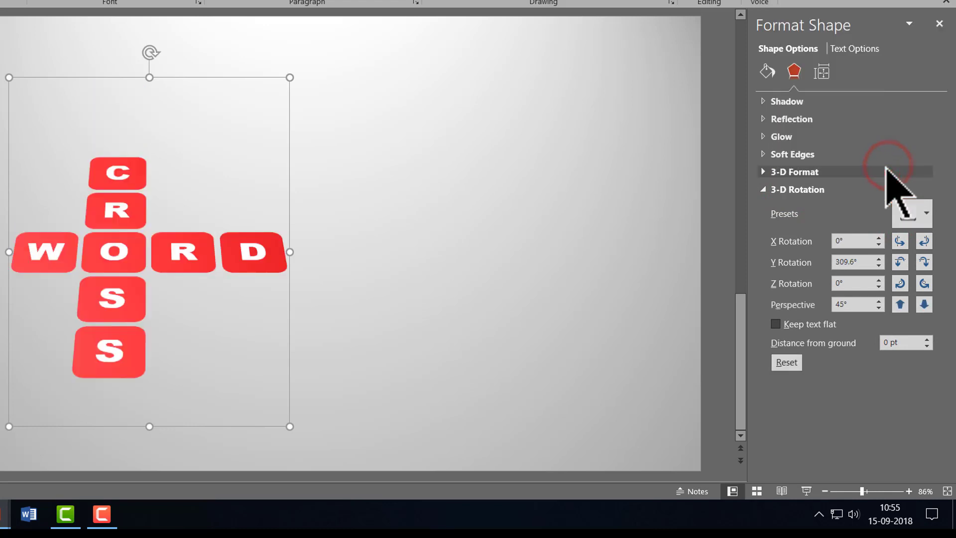
# Give the tiles a 6 pt top bevel and a 15 pt depth.
pyautogui.click(764, 172)
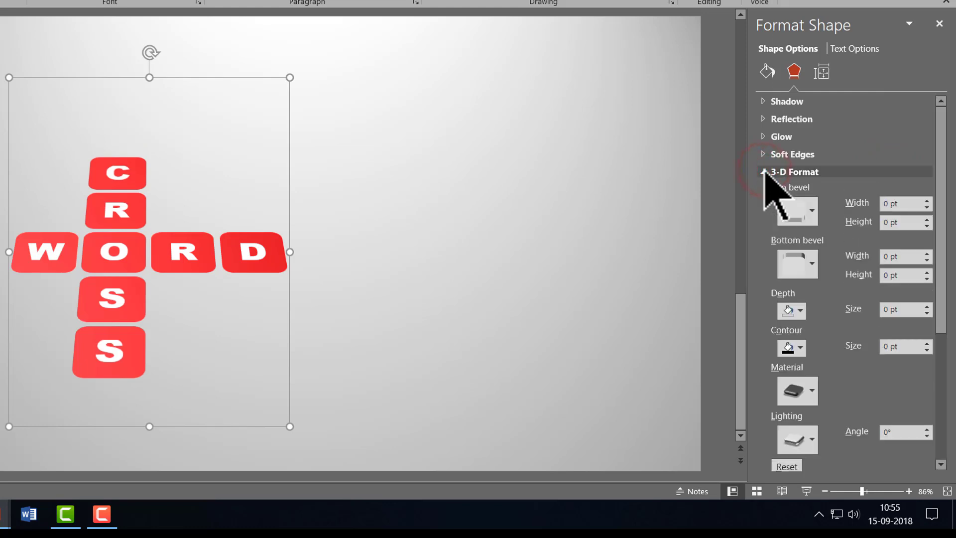
pyautogui.click(804, 213)
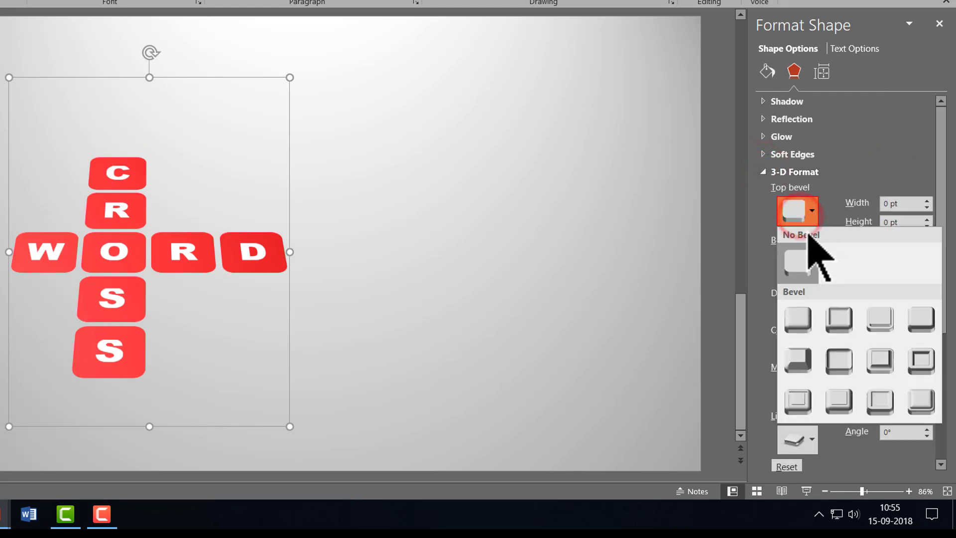
pyautogui.click(879, 361)
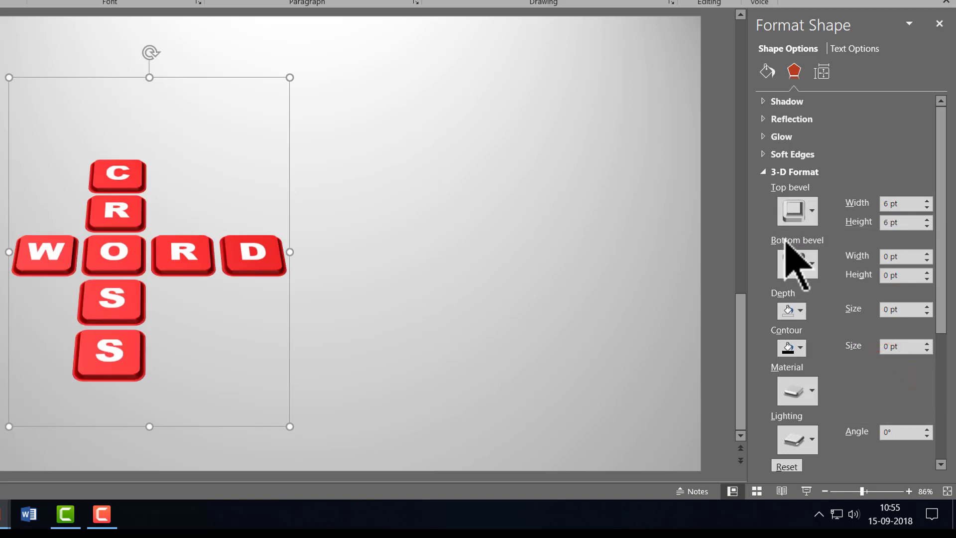
pyautogui.click(912, 309)
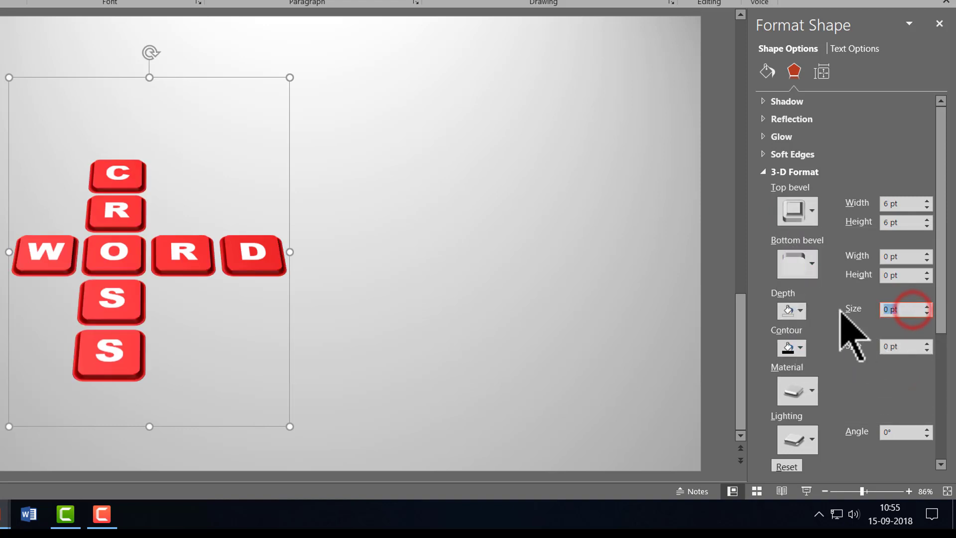
pyautogui.write('15')
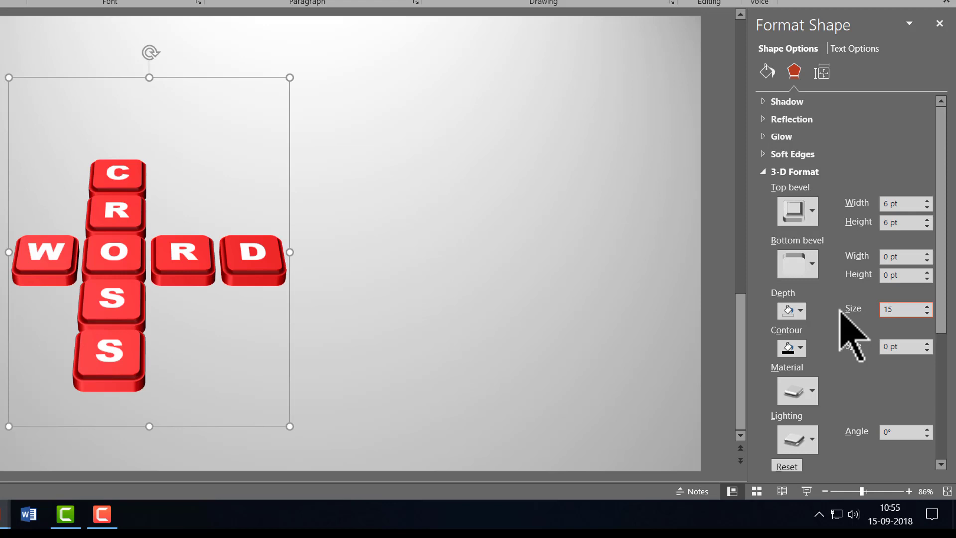
# Add an Offset: Bottom outer shadow sized slightly above 100%, then deselect the tiles.
pyautogui.click(771, 101)
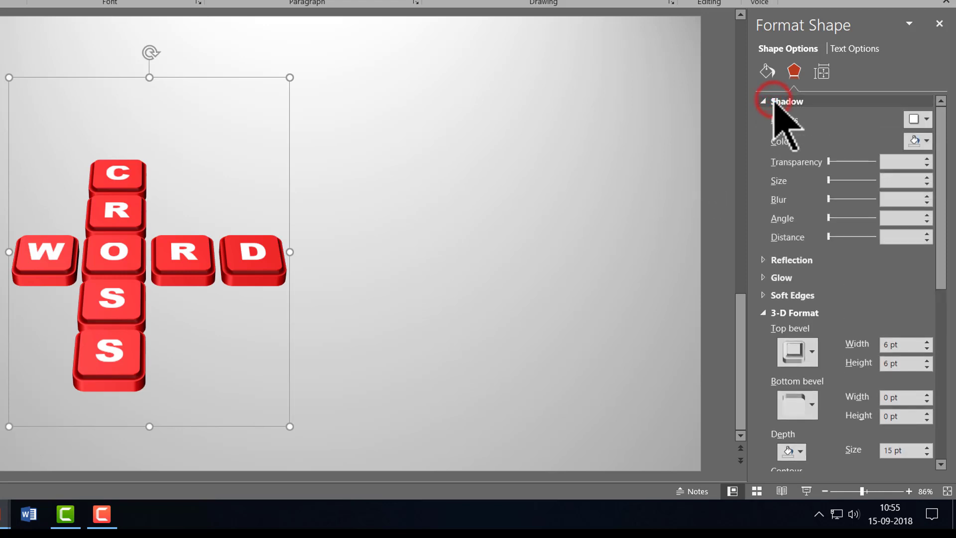
pyautogui.click(924, 124)
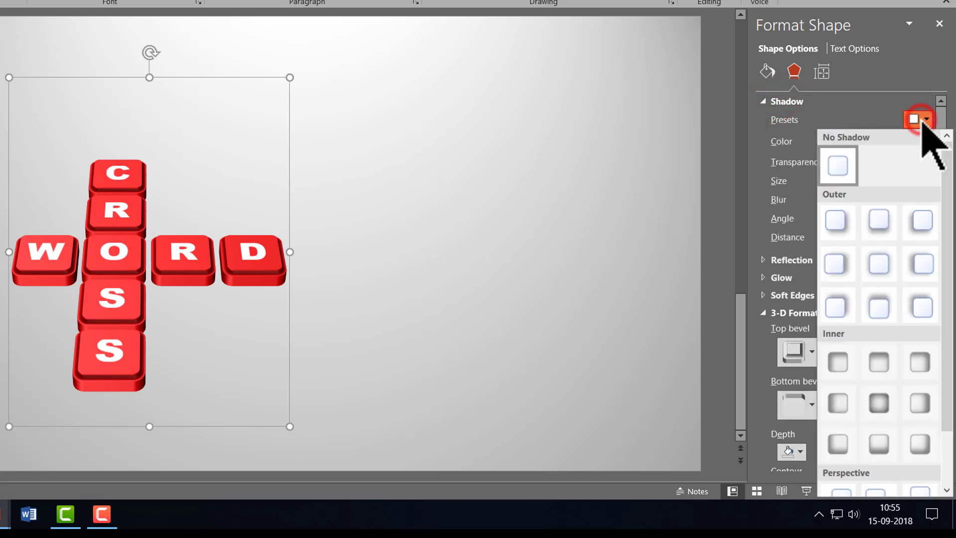
pyautogui.click(891, 227)
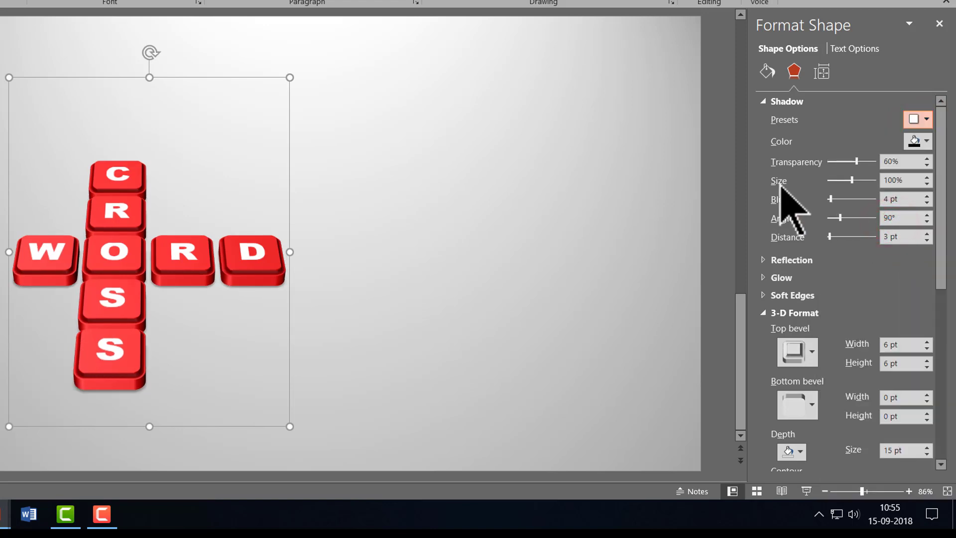
pyautogui.click(927, 176)
pyautogui.click(927, 176)
pyautogui.click(928, 176)
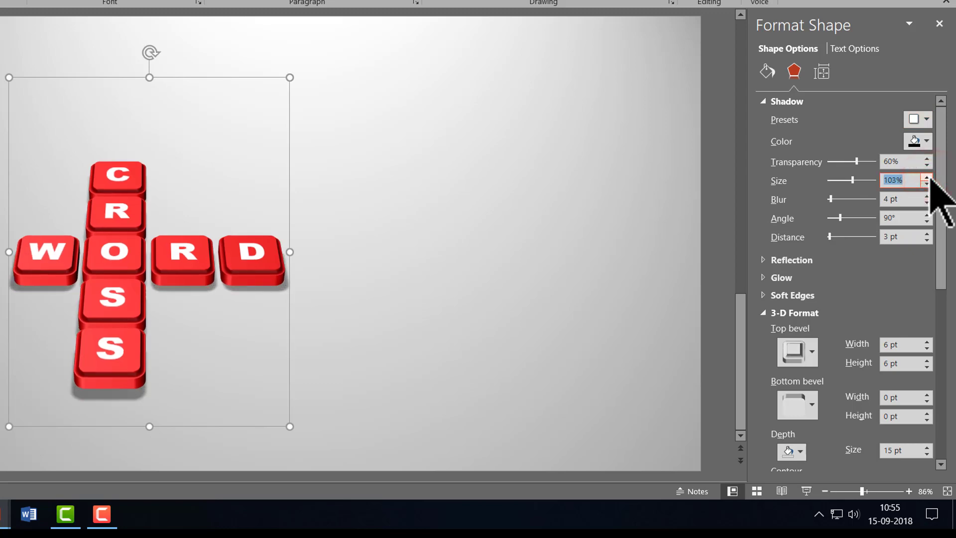
pyautogui.click(471, 308)
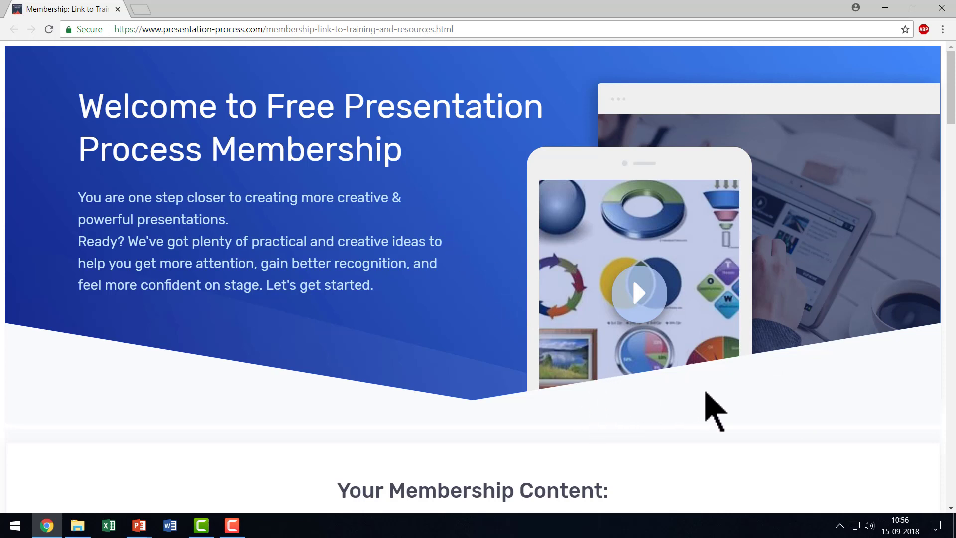
pyautogui.scroll(-7, 705, 396)
pyautogui.scroll(-2, 797, 408)
pyautogui.scroll(1, 810, 429)
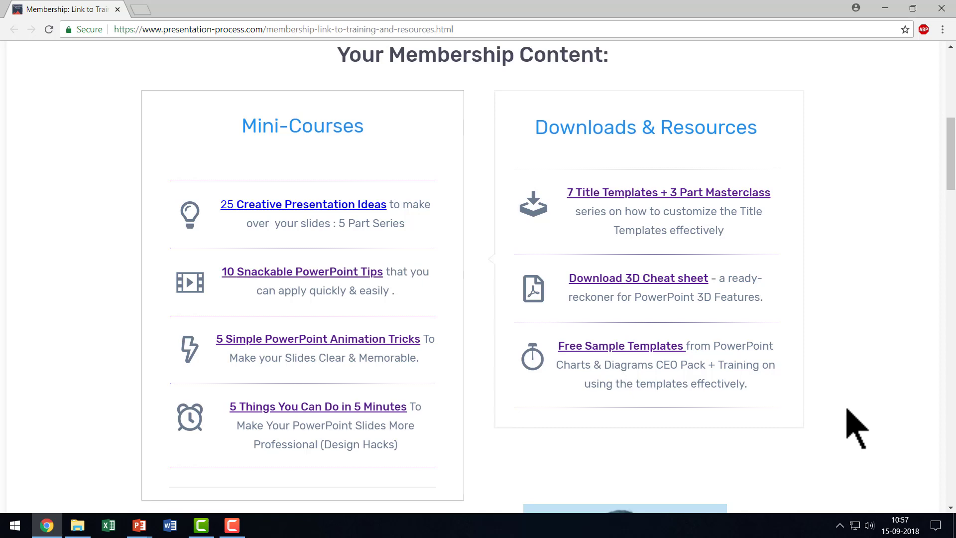
pyautogui.scroll(-6, 857, 428)
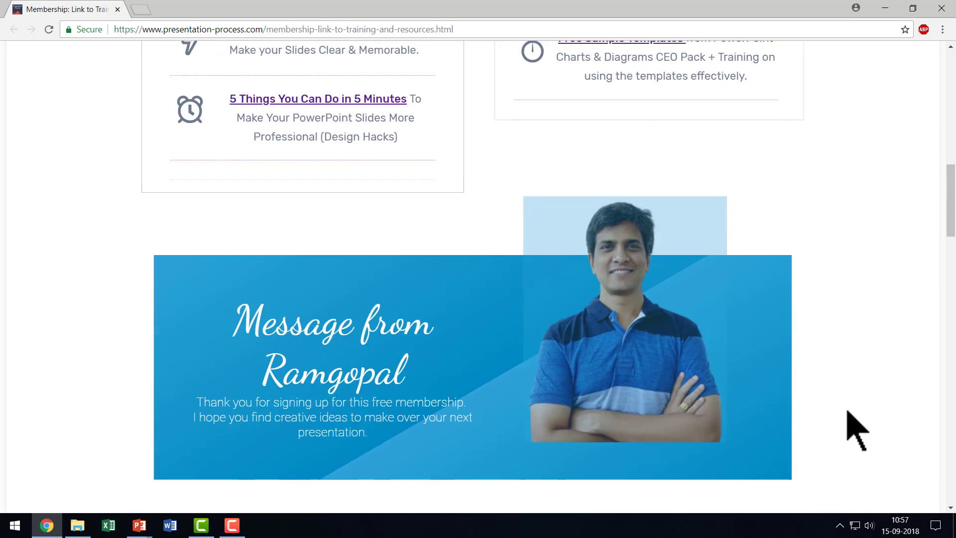
pyautogui.scroll(15, 851, 428)
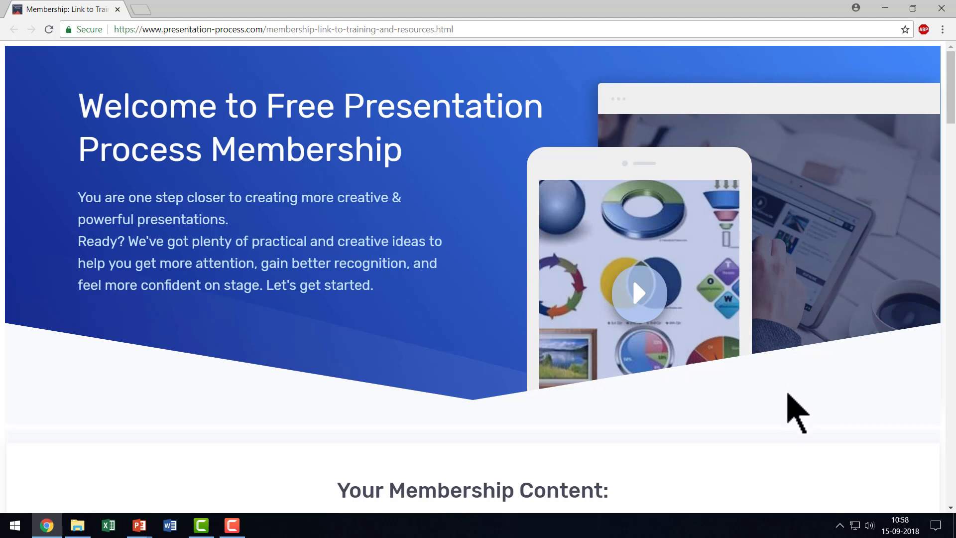
pyautogui.scroll(-10, 796, 411)
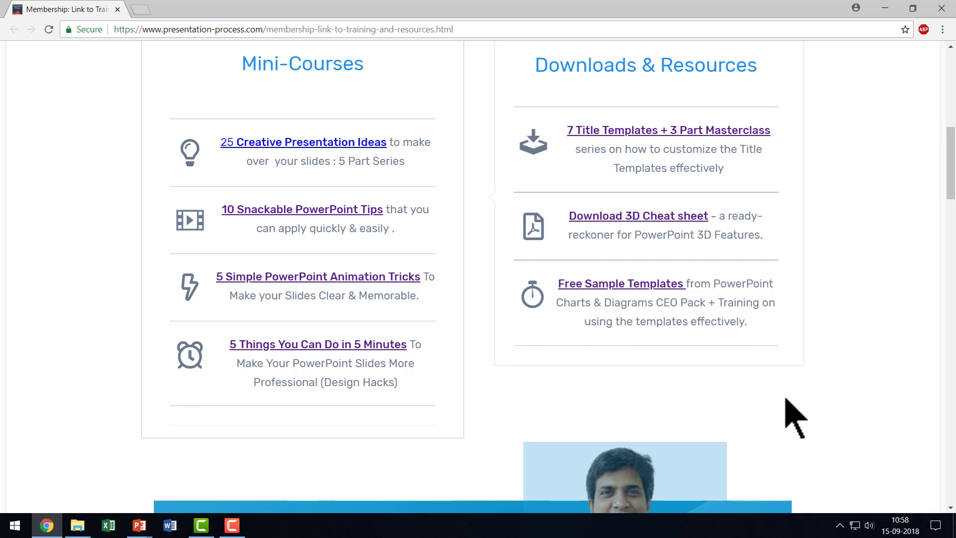
pyautogui.scroll(10, 795, 417)
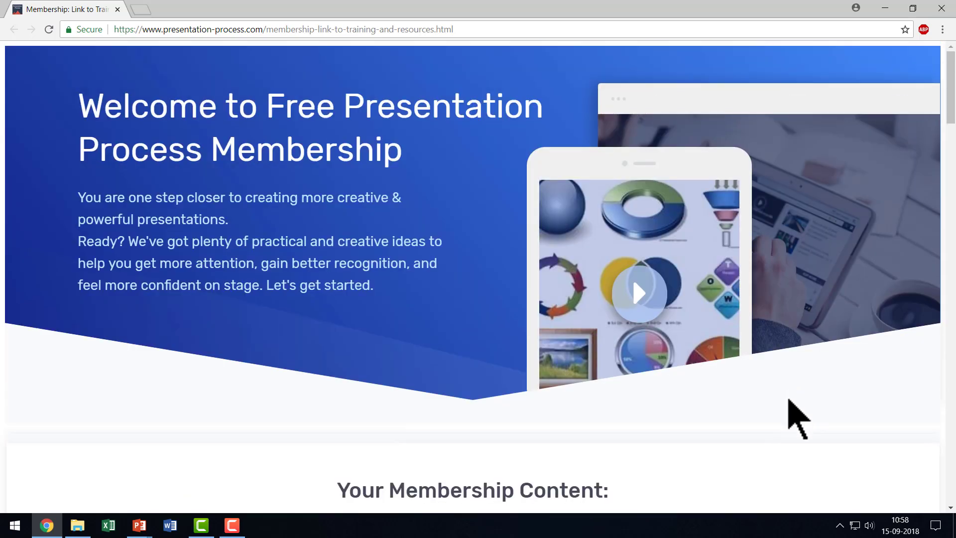